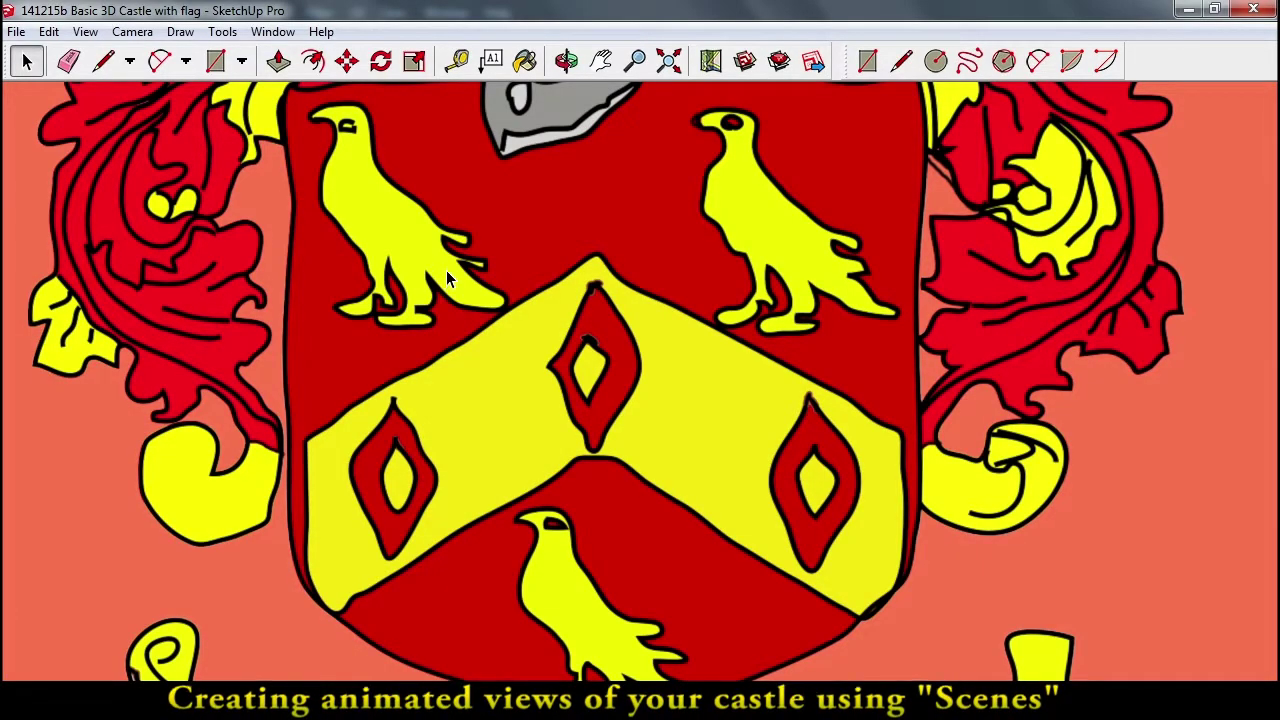
Add a first animation scene from the current close-up view of the coat of arms on the flag.
left_click(84, 34)
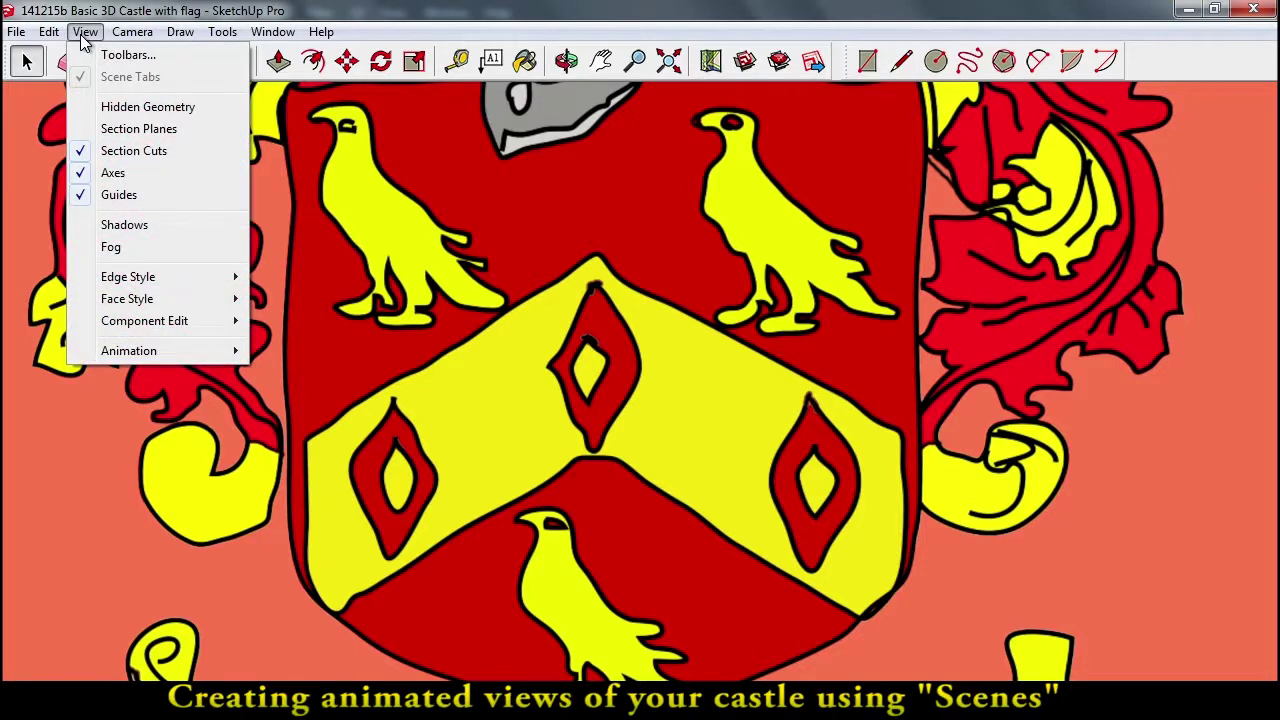
mouse_move(154, 359)
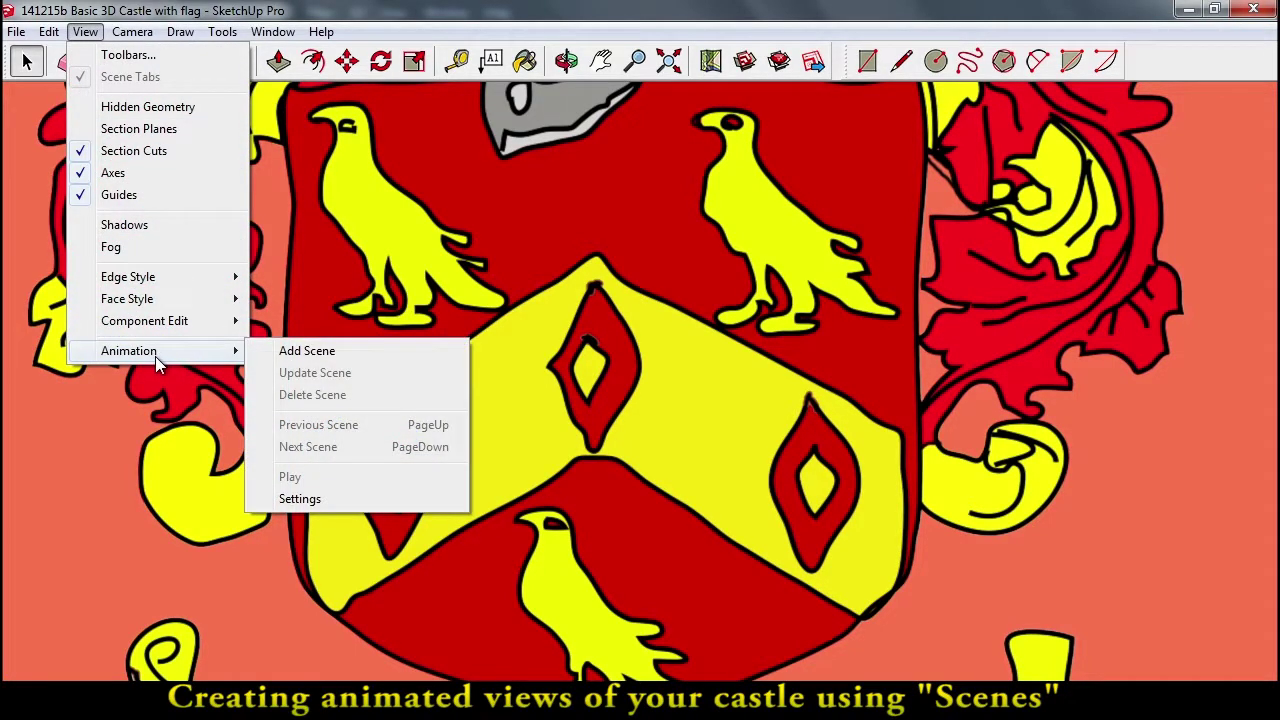
left_click(332, 350)
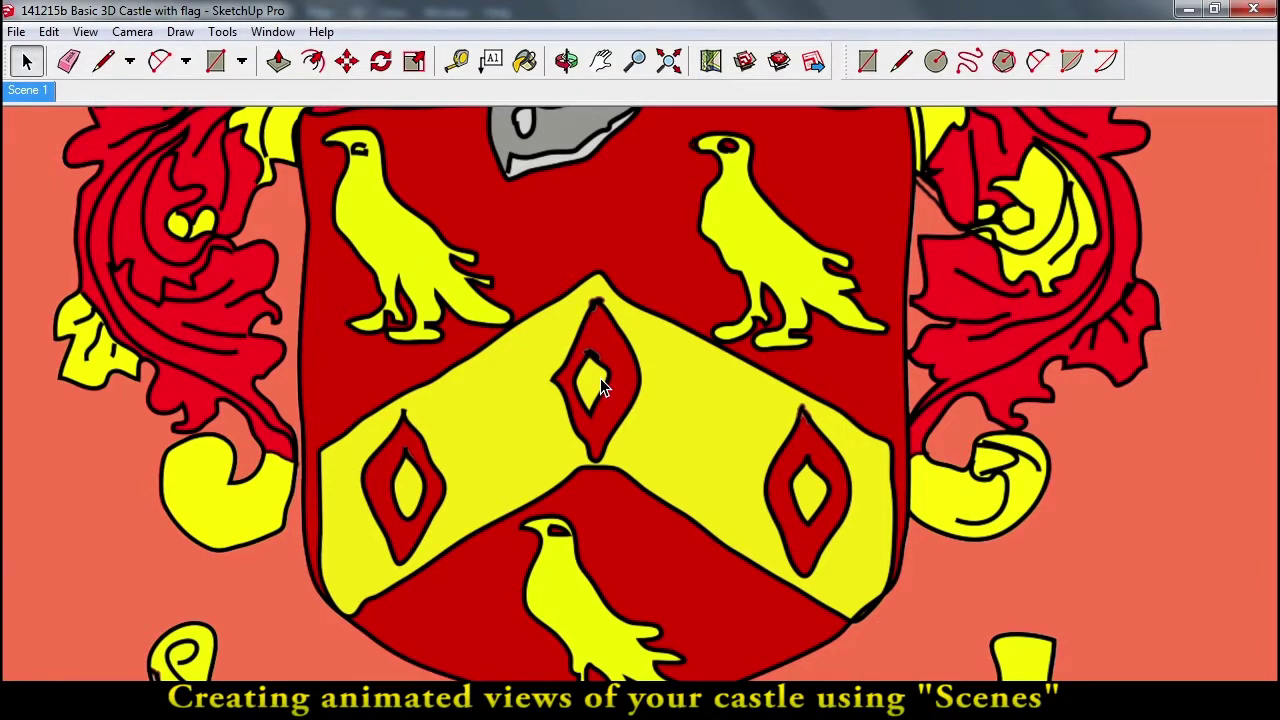
Add a second scene that frames the whole flag above the round tower.
scroll(593, 383, "down", 10)
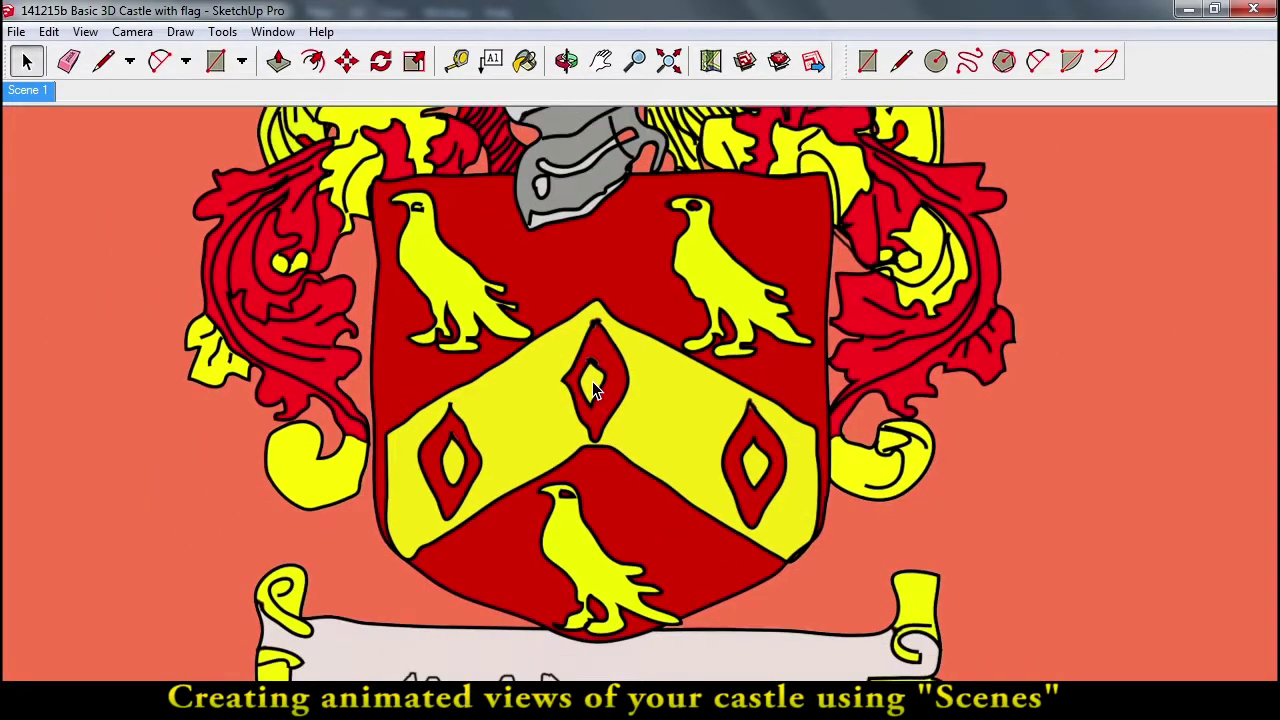
scroll(592, 385, "down", 5)
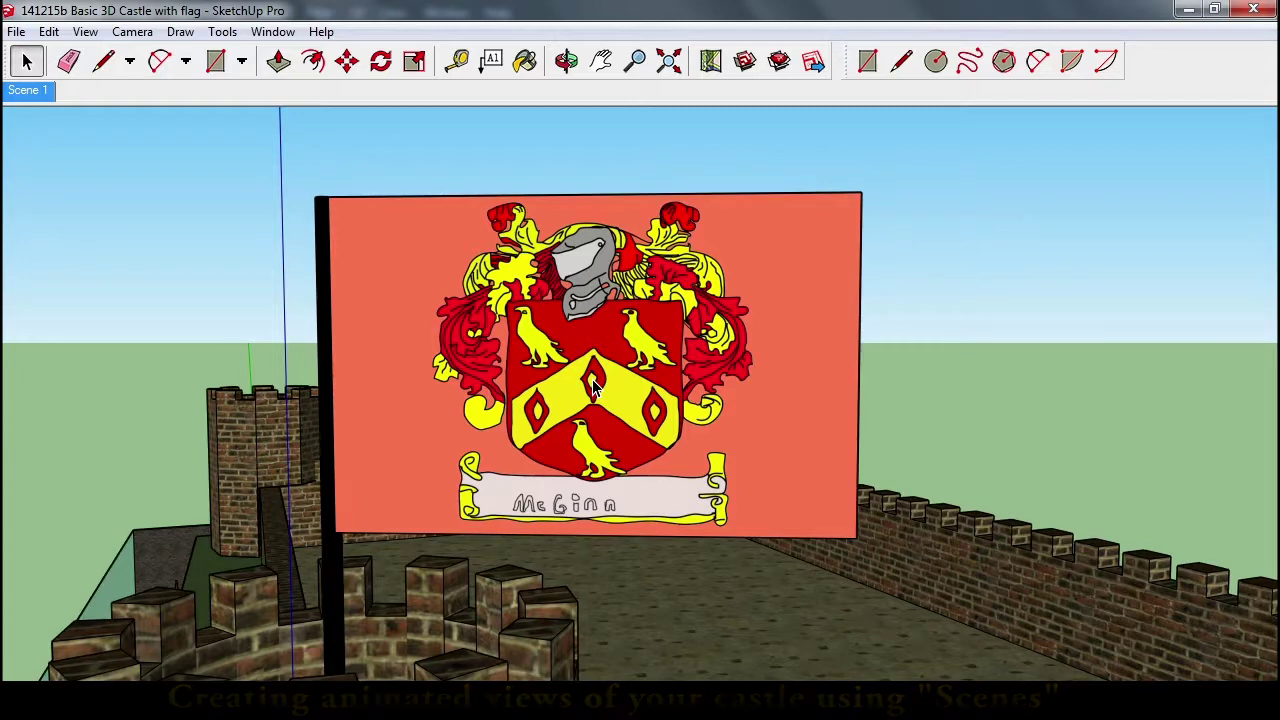
left_click(84, 31)
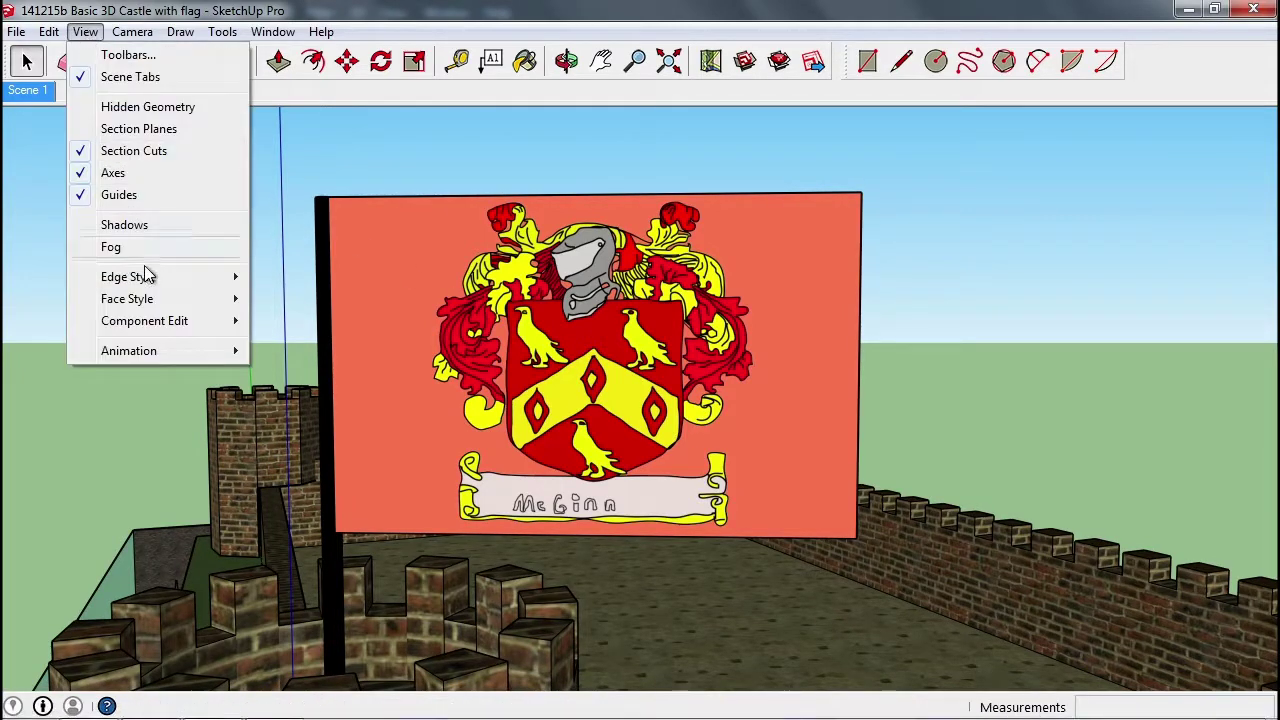
mouse_move(142, 352)
left_click(266, 352)
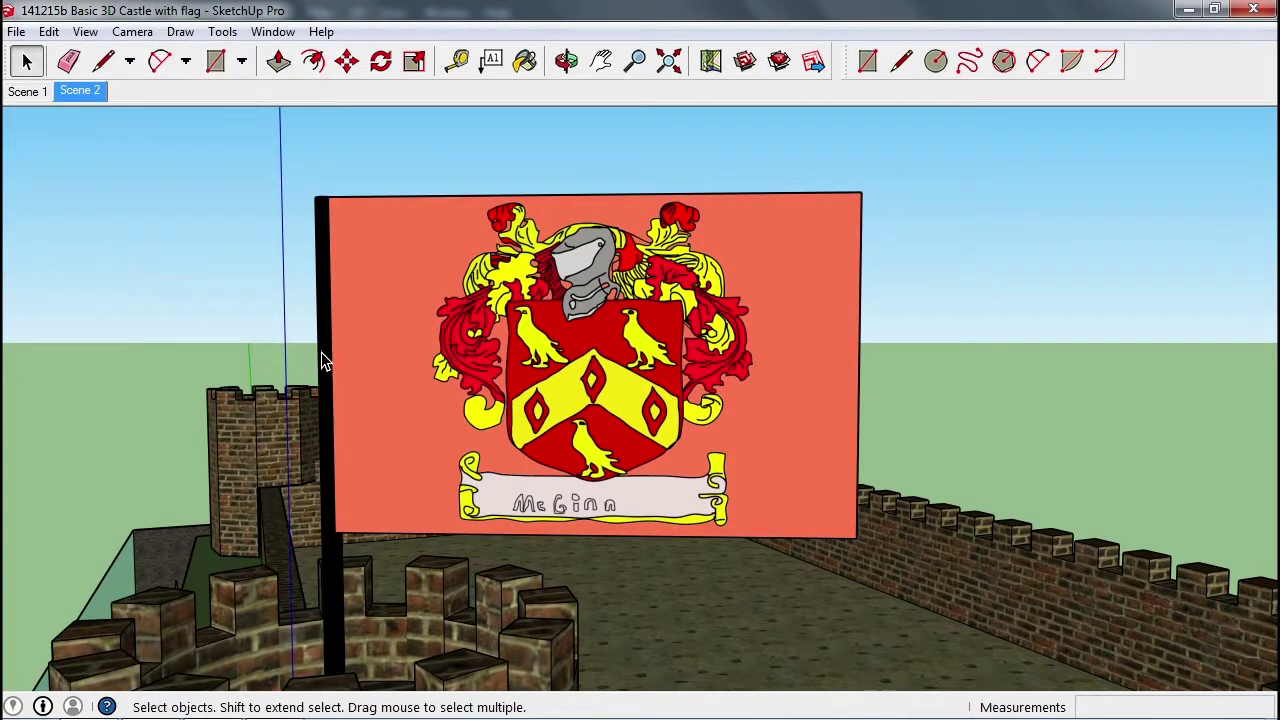
Preview the transition between the two saved scenes and review the animation settings for scene transitions and scene delay.
left_click(23, 92)
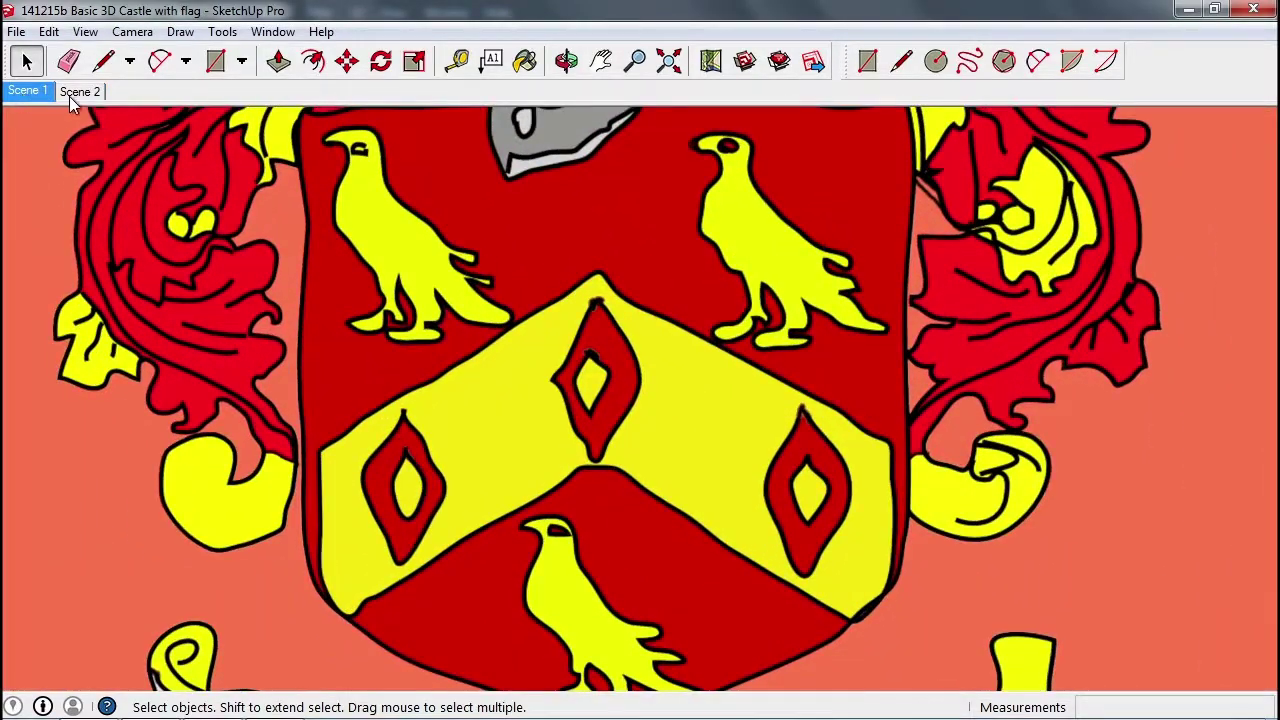
left_click(74, 92)
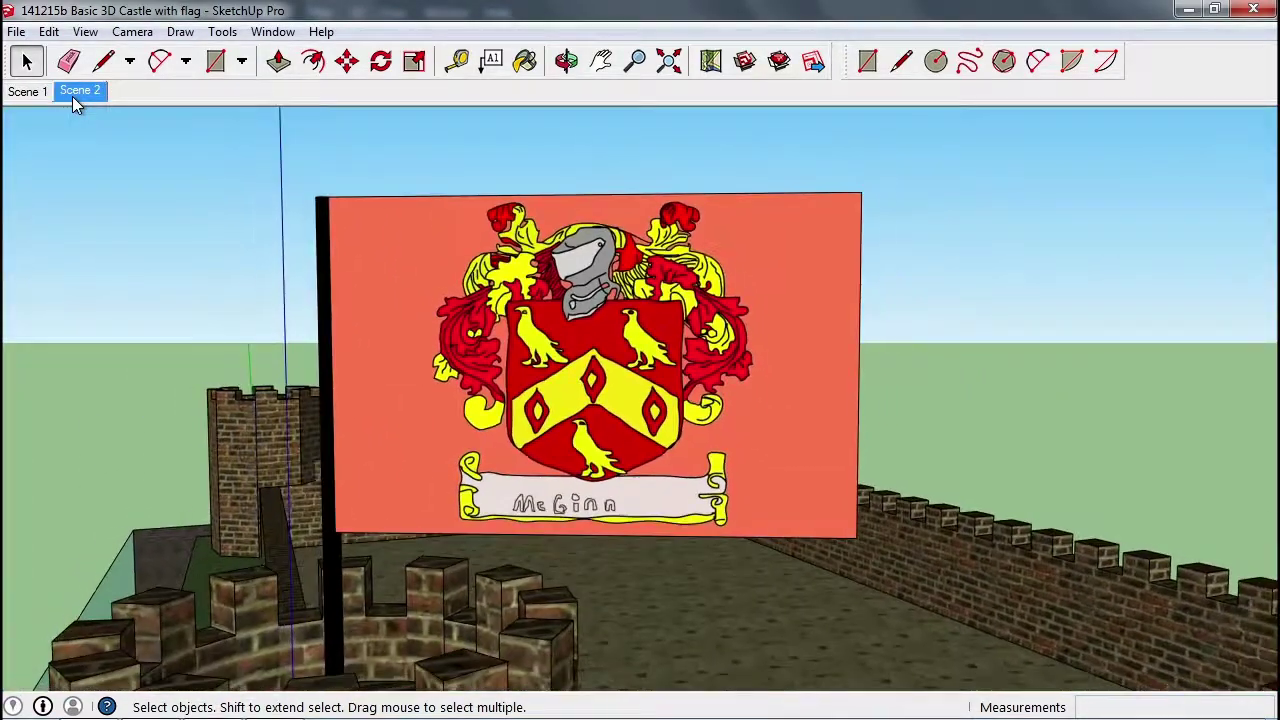
left_click(85, 32)
mouse_move(135, 348)
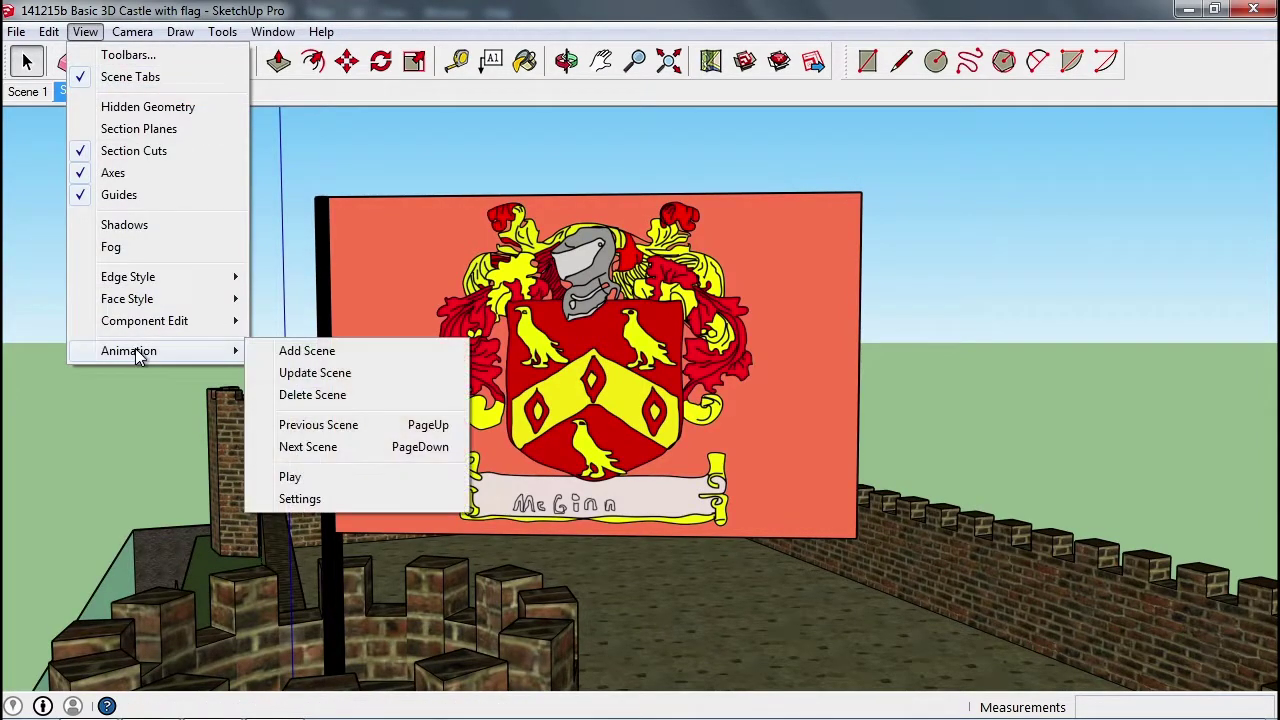
left_click(297, 499)
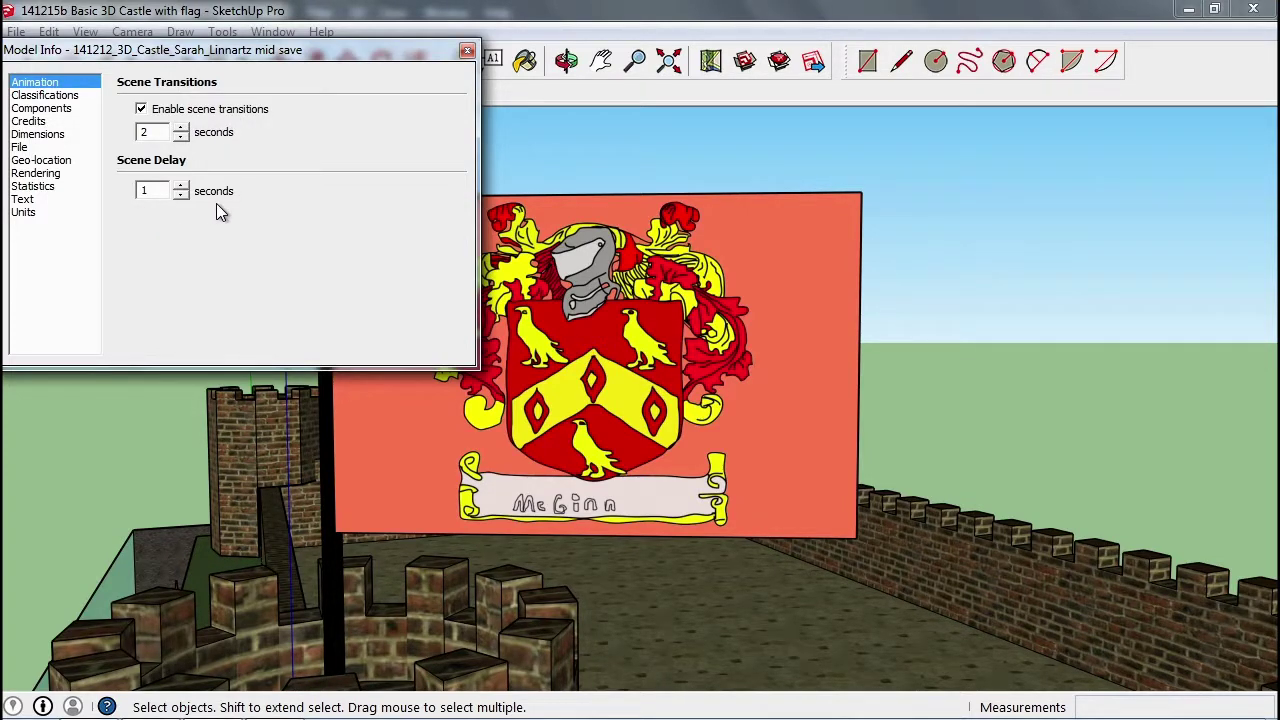
left_click(467, 51)
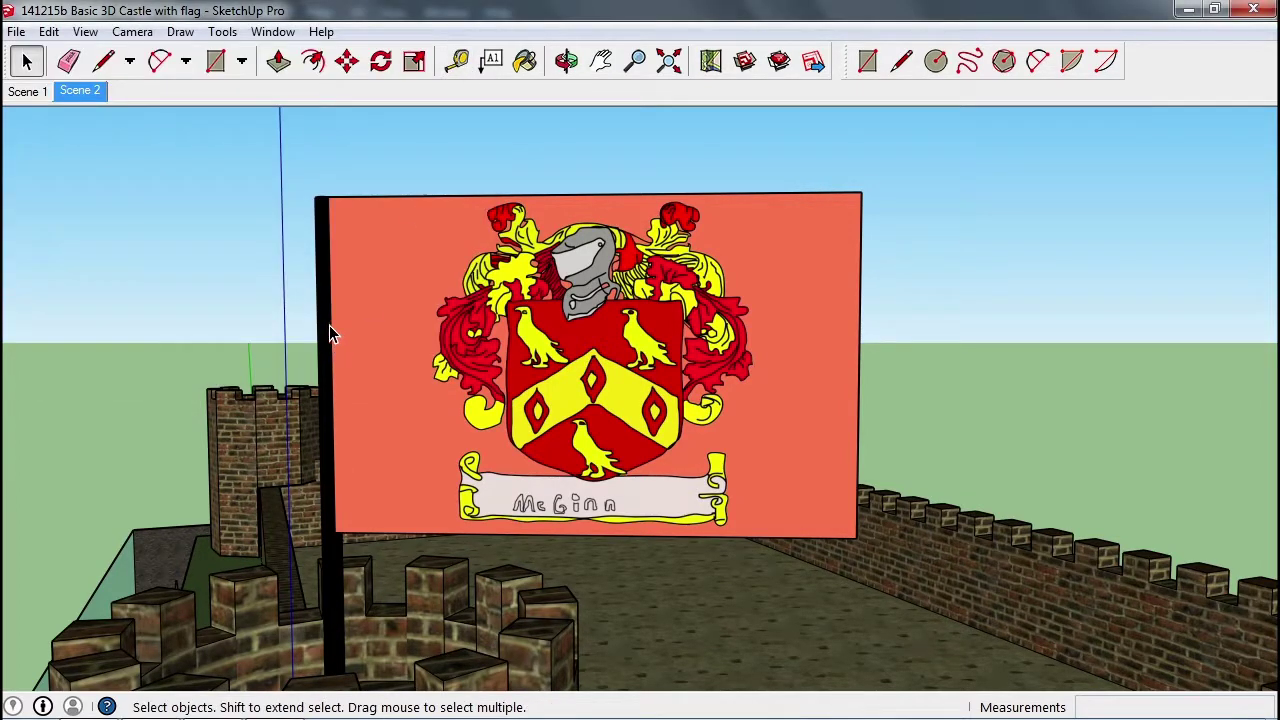
Add a scene with an angled overview of the entire castle, its flags and the moat.
middle_click_drag(438, 376, 493, 370)
scroll(455, 425, "down", 5)
scroll(522, 408, "up", 2)
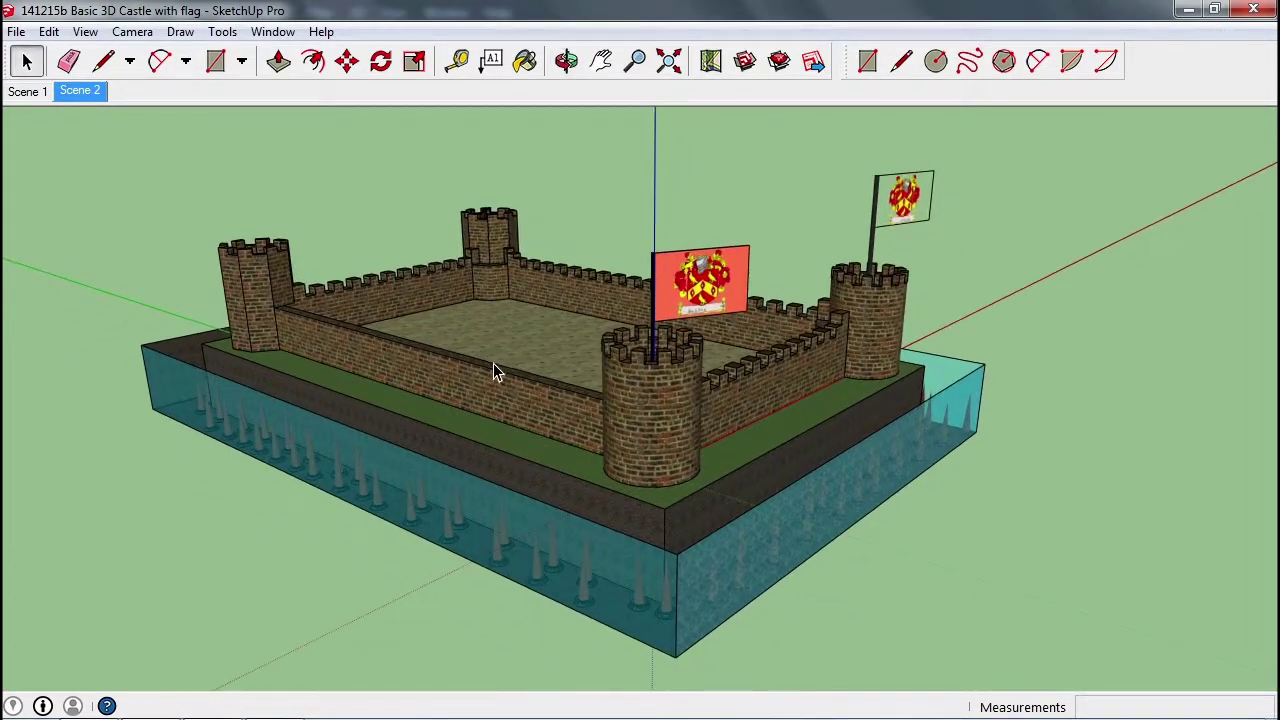
left_click(85, 31)
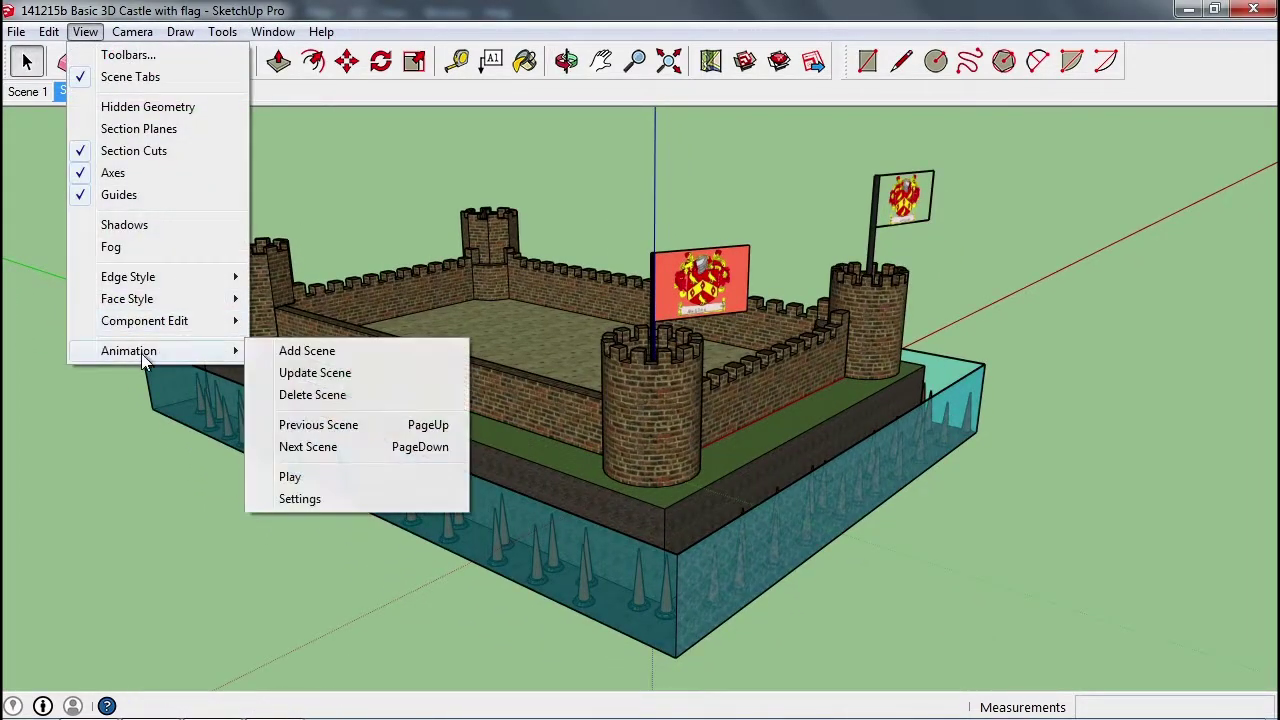
left_click(307, 351)
Add a close-up scene looking along the rows of spikes inside the moat.
scroll(485, 491, "up", 5)
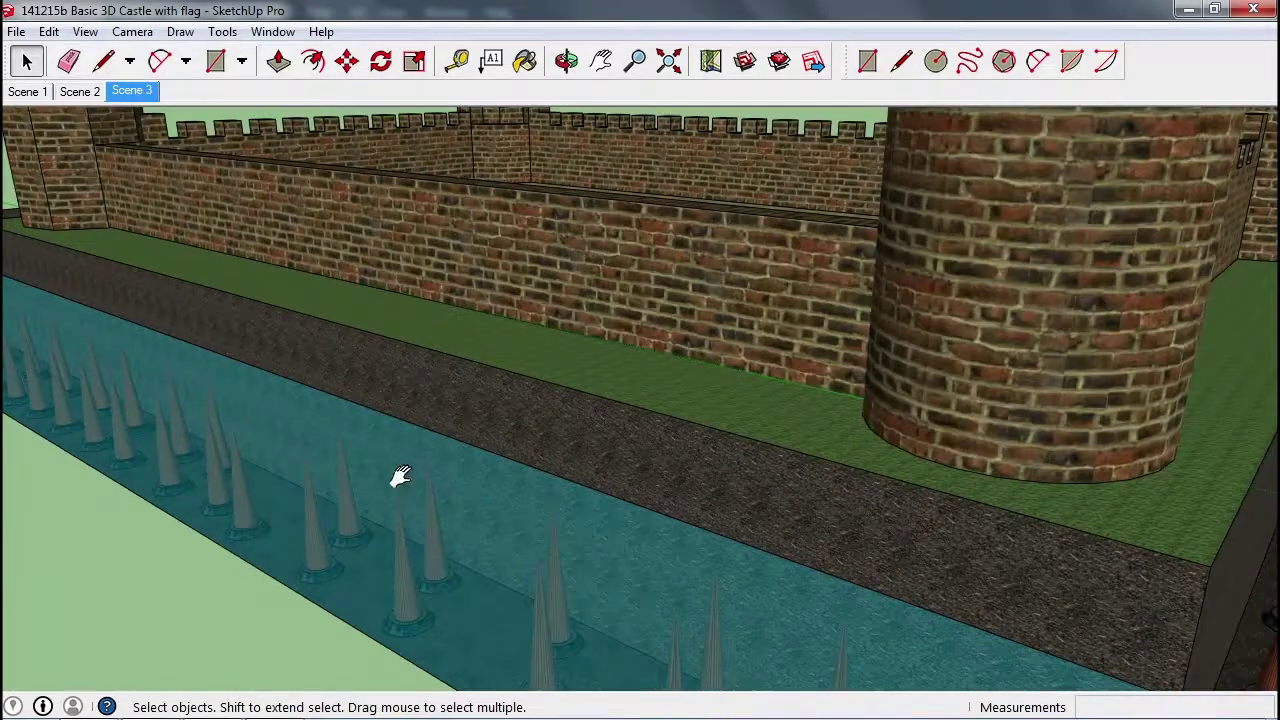
middle_click_drag(400, 477, 191, 509)
scroll(197, 503, "up", 6)
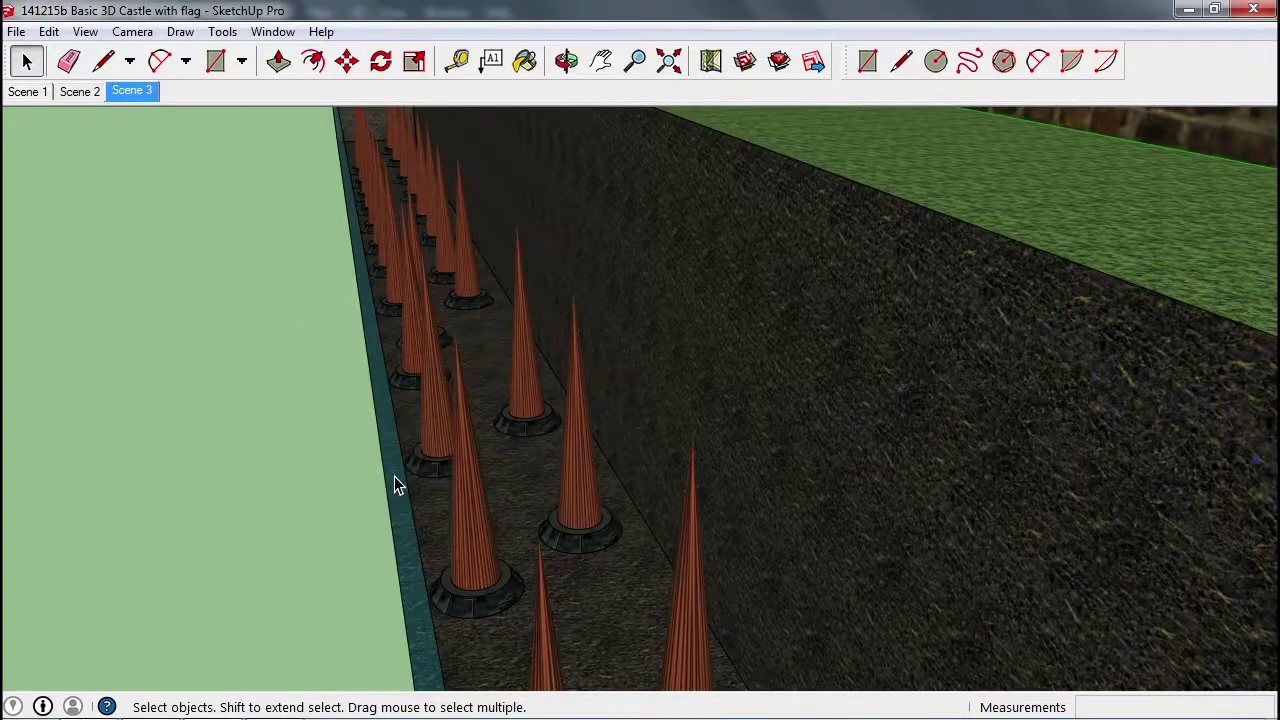
middle_click_drag(394, 485, 251, 477)
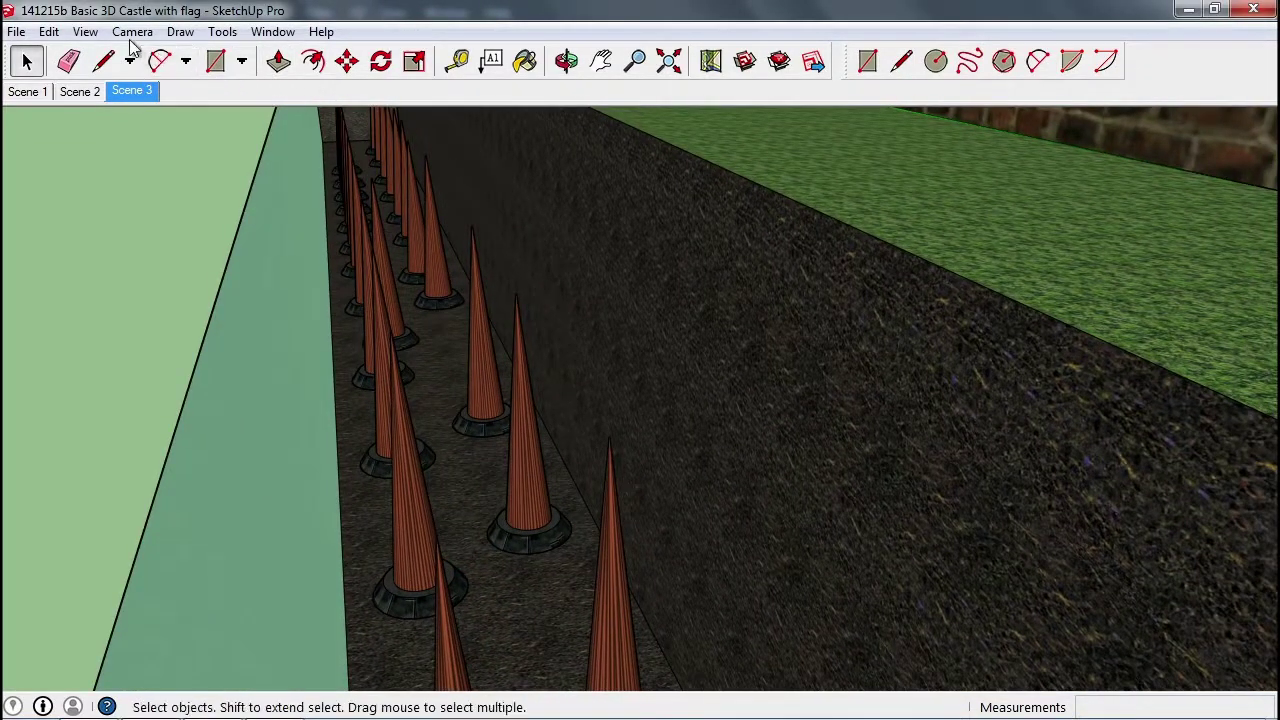
left_click(90, 35)
mouse_move(140, 351)
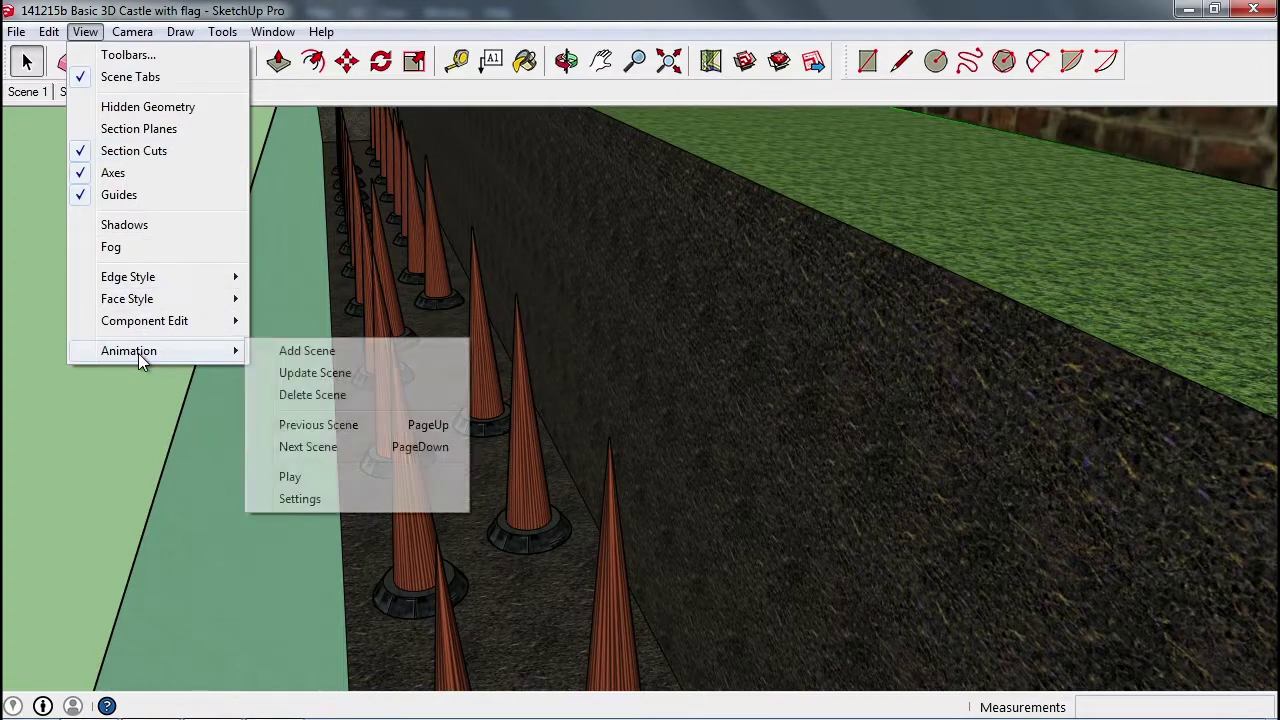
left_click(308, 350)
Add a scene inside the courtyard facing the corner where the brick walls meet the tower.
scroll(577, 337, "down", 6)
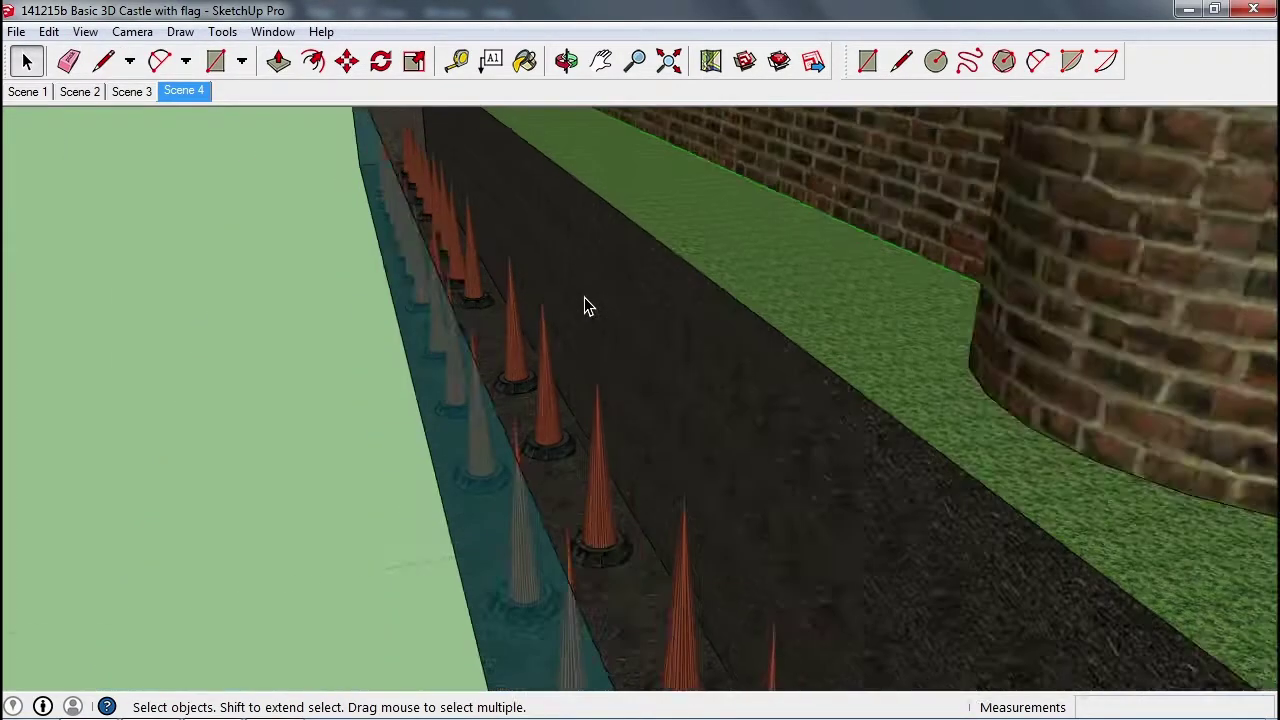
middle_click_drag(591, 287, 660, 350)
scroll(814, 317, "up", 5)
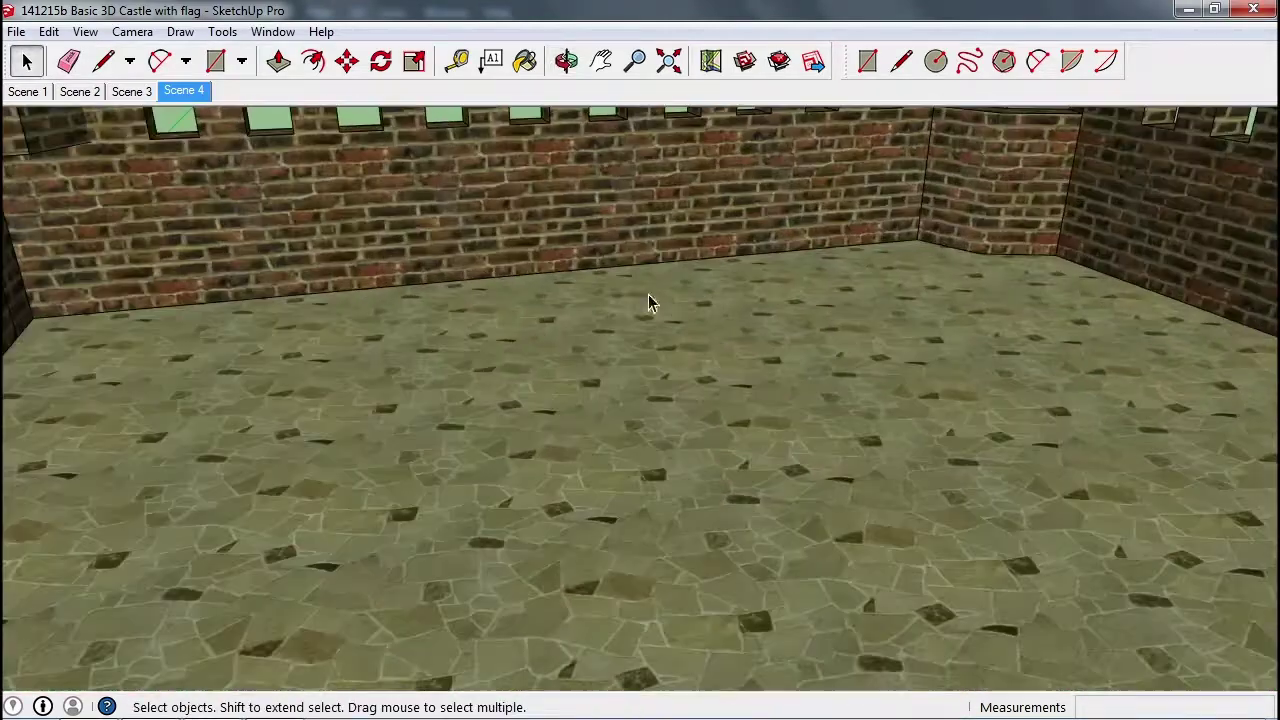
middle_click_drag(648, 302, 340, 380)
scroll(563, 314, "up", 6)
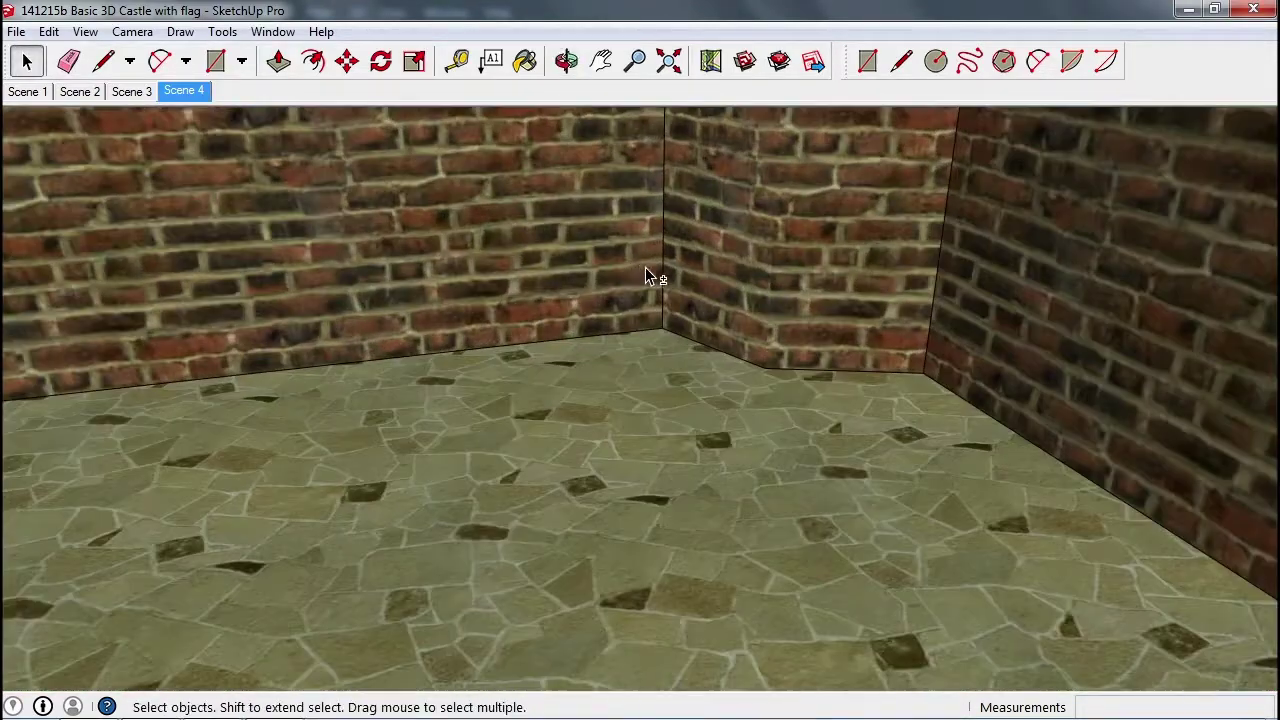
middle_click_drag(645, 268, 542, 377)
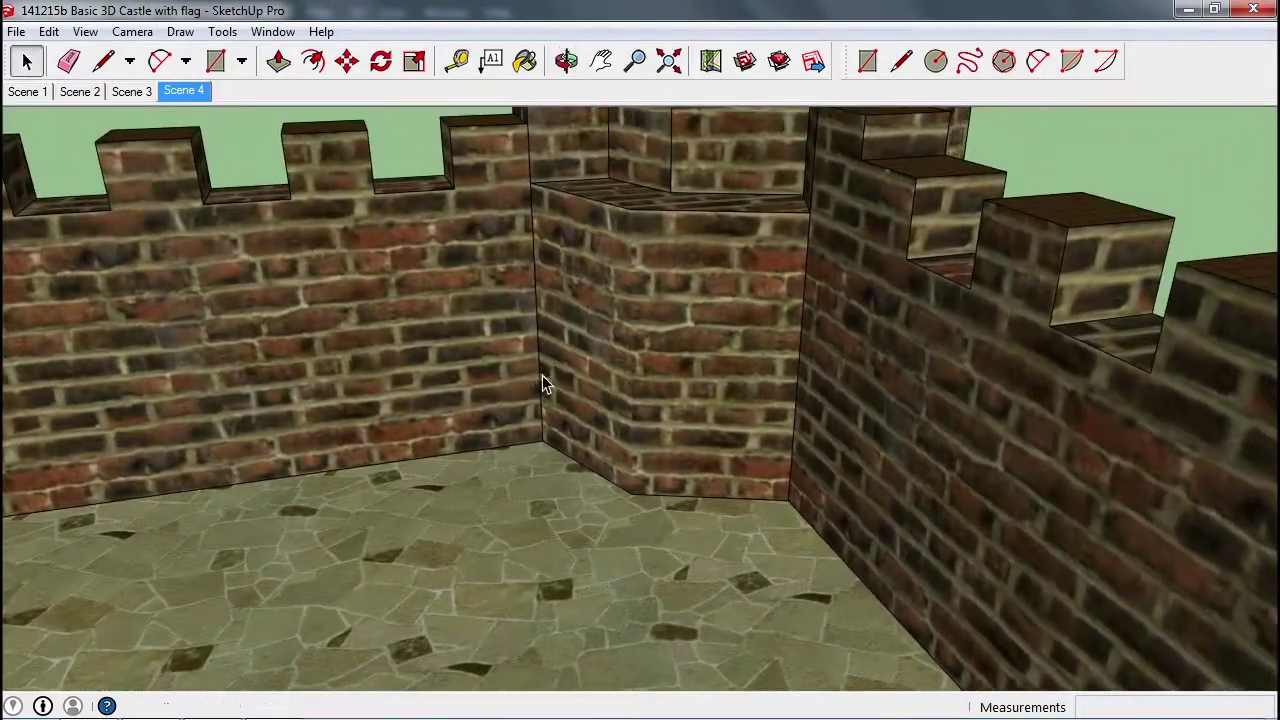
left_click(85, 32)
mouse_move(218, 357)
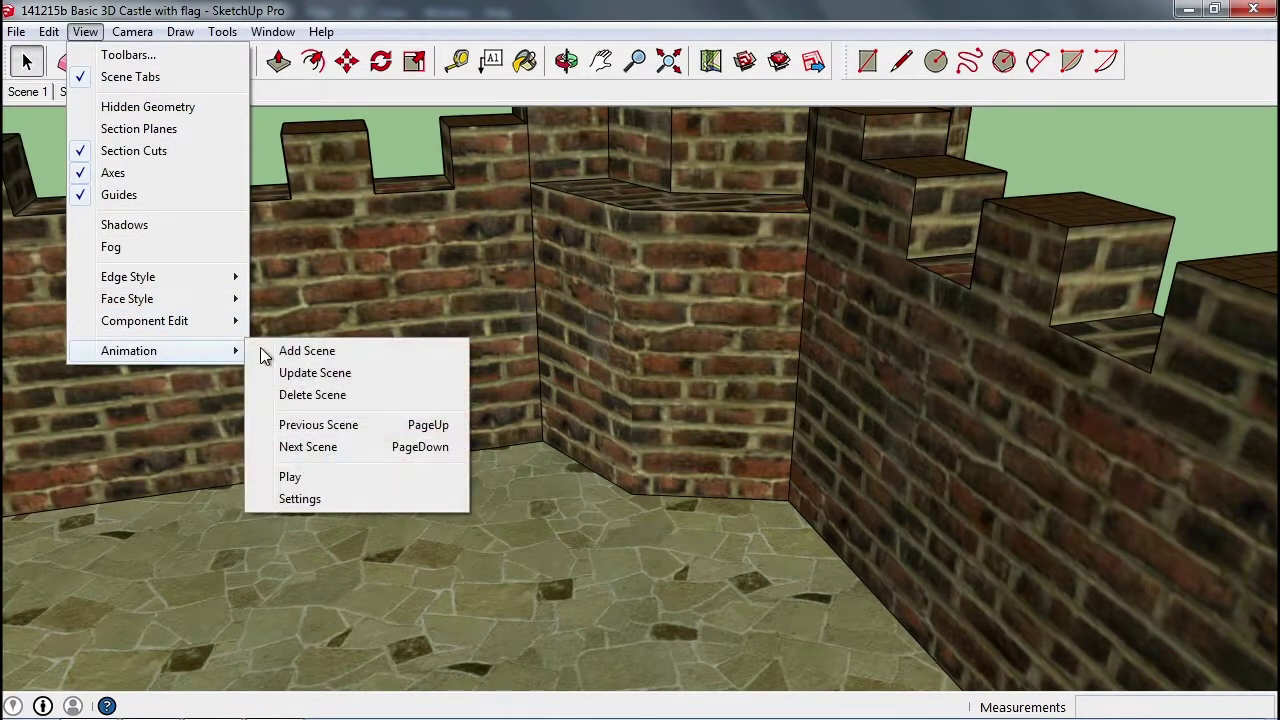
left_click(314, 350)
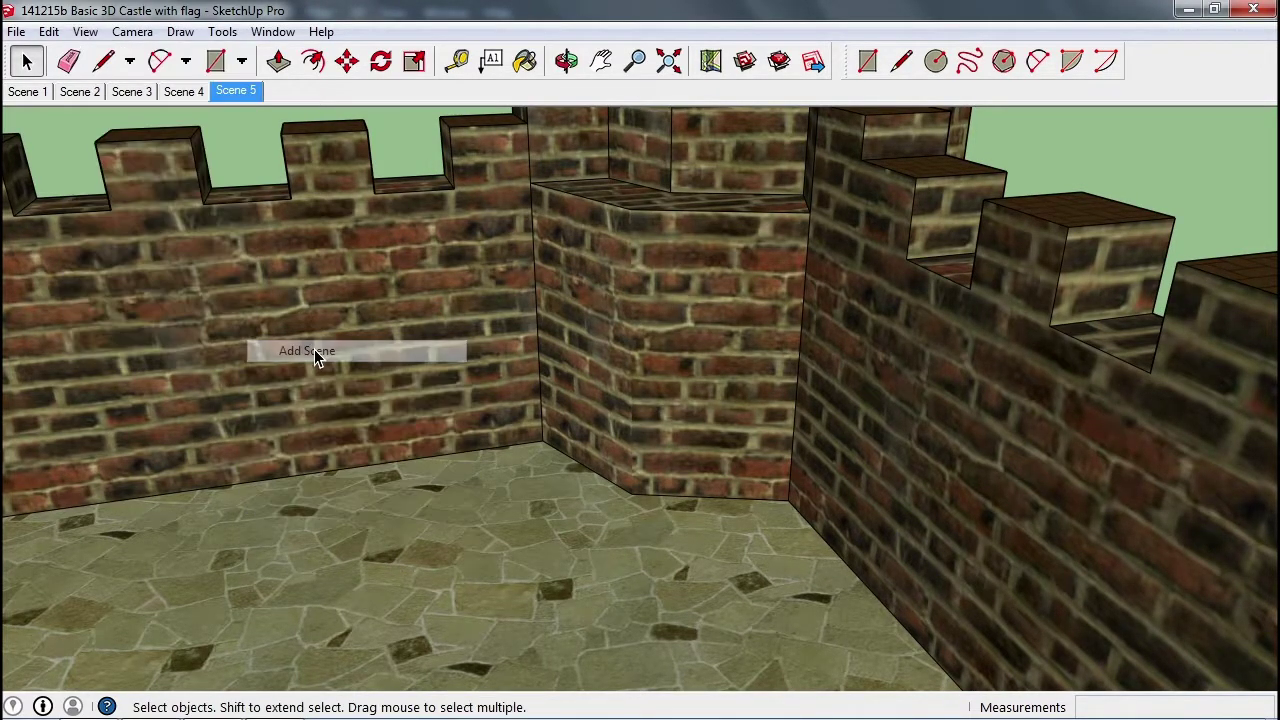
Play the scene animation starting from Scene 1, with the playback controls moved clear of the model view.
left_click(34, 93)
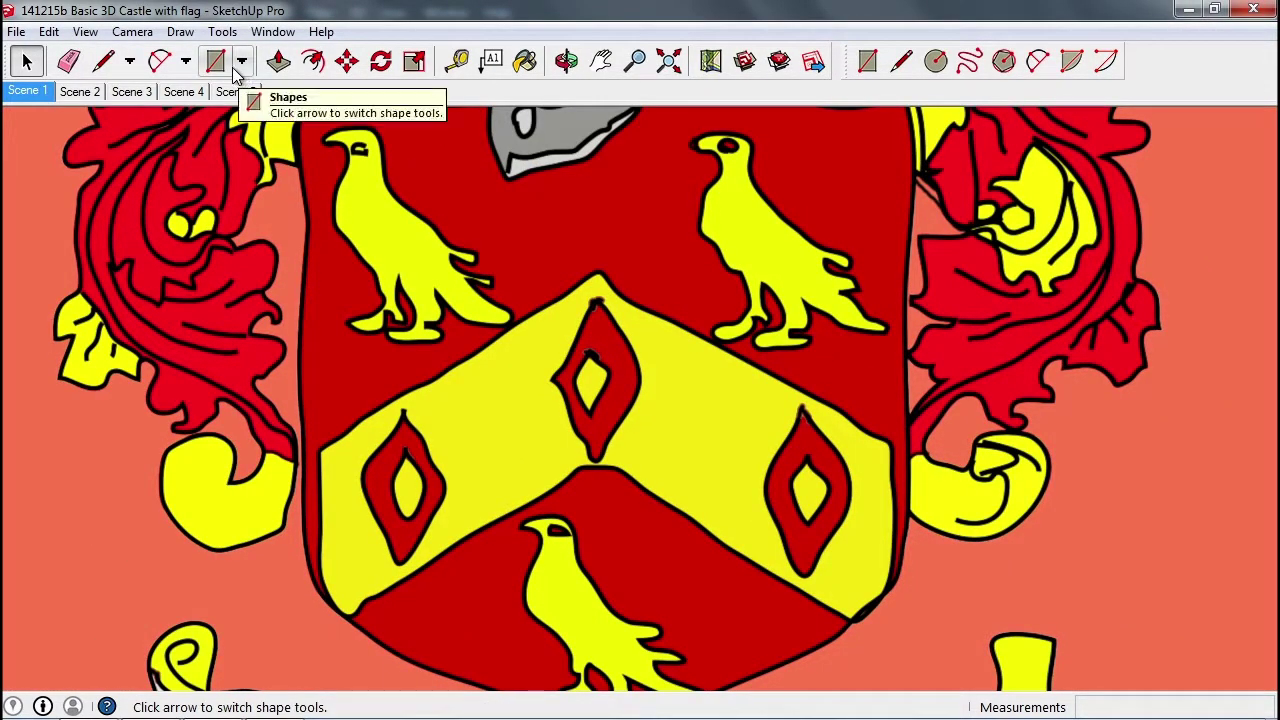
left_click(85, 33)
mouse_move(152, 352)
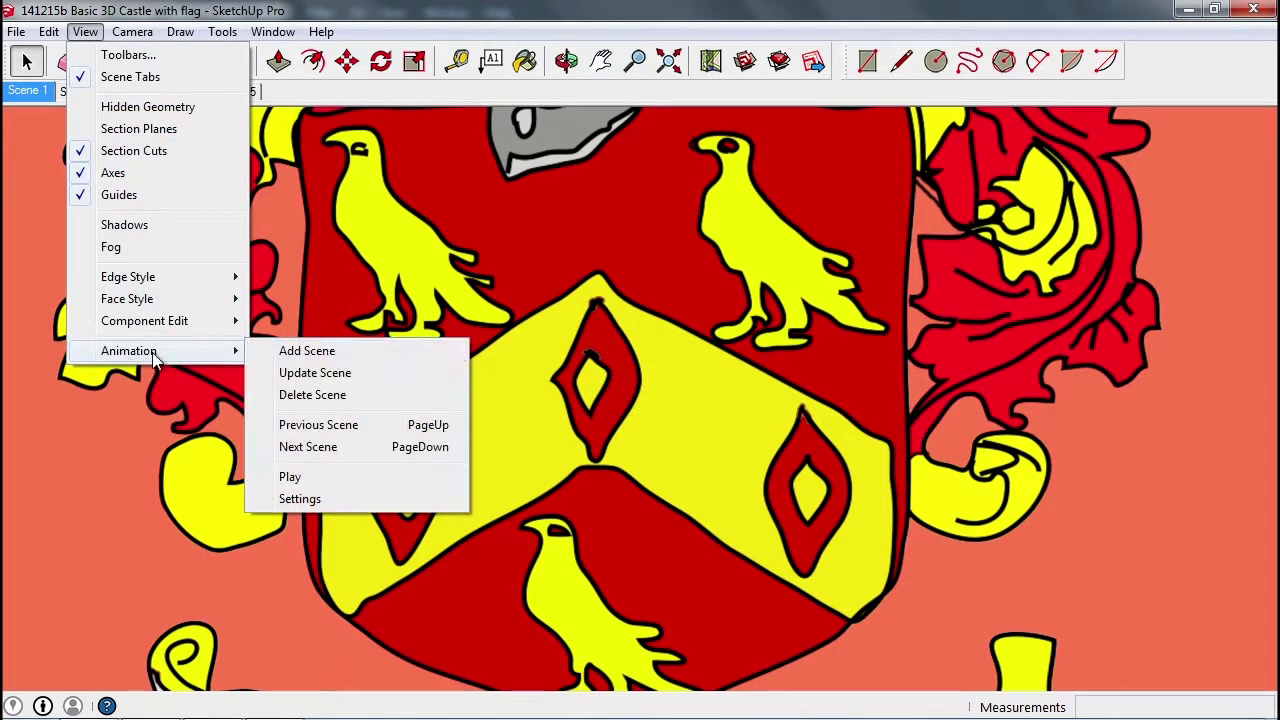
left_click(325, 478)
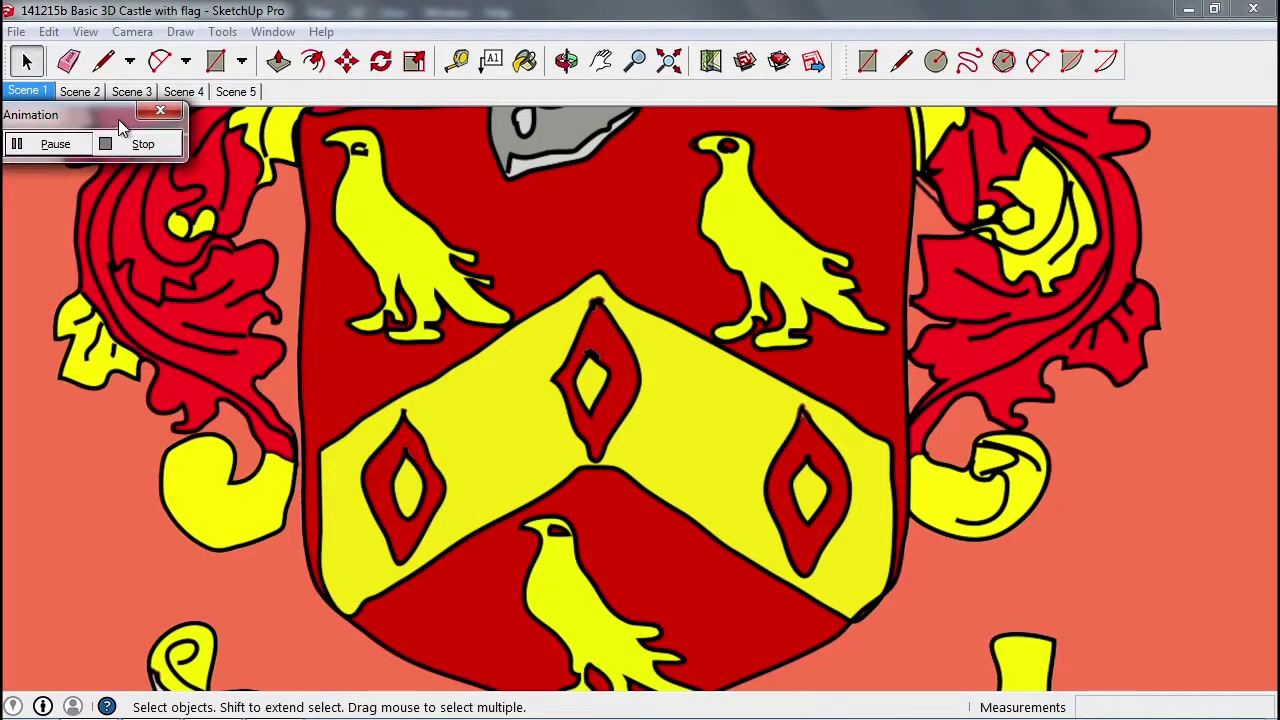
left_click_drag(118, 118, 354, 45)
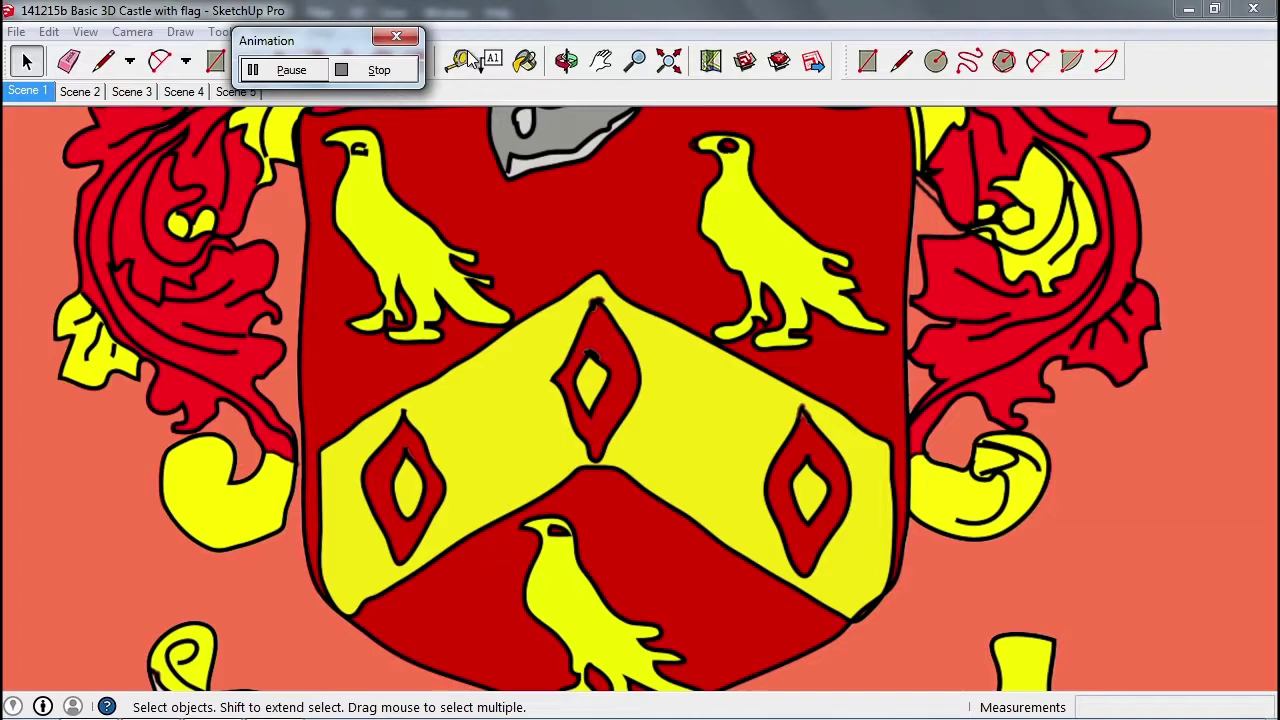